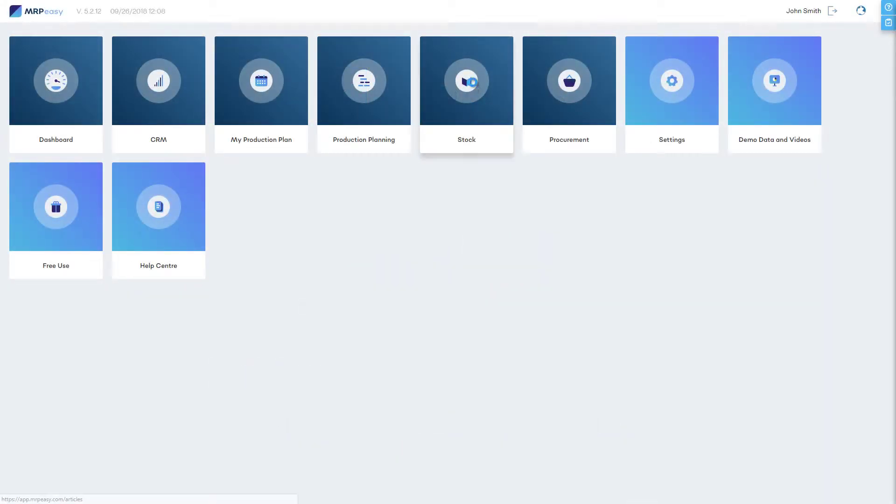
- Tick Quality control on the Table leg stock item and save it
{"action": "left_click", "coordinate": [471, 82]}
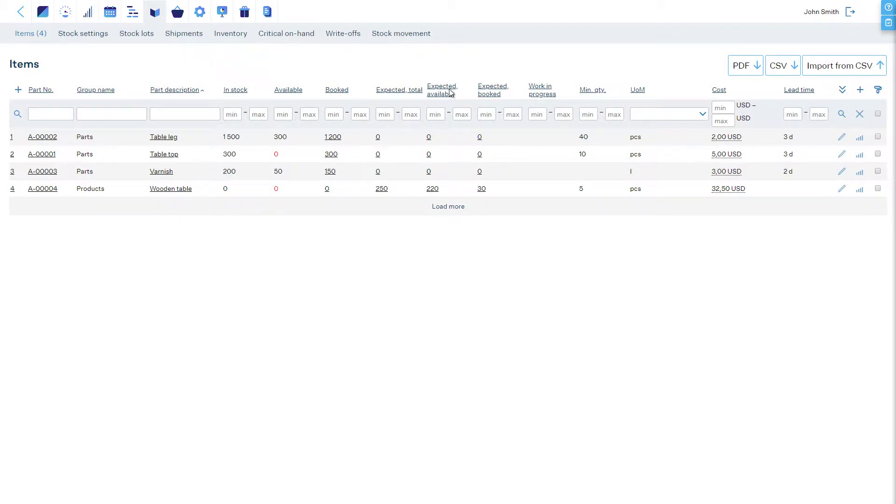
{"action": "left_click", "coordinate": [167, 137]}
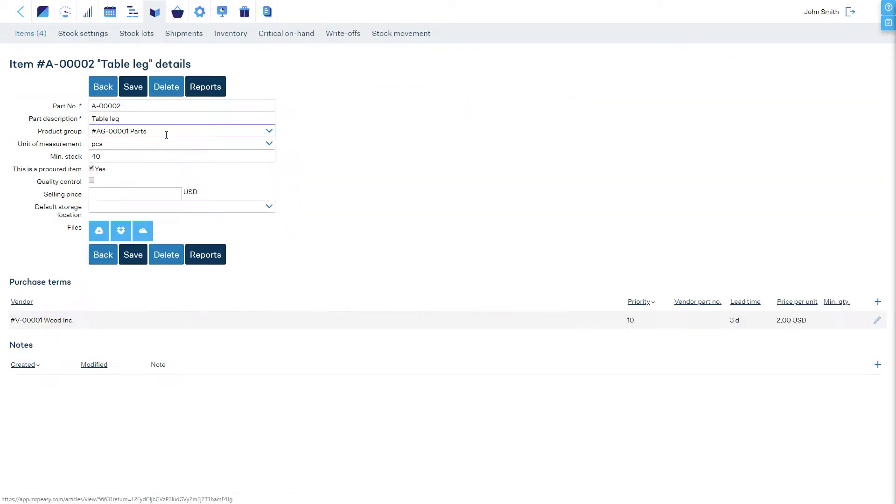
{"action": "left_click", "coordinate": [92, 181]}
{"action": "type", "text": "1"}
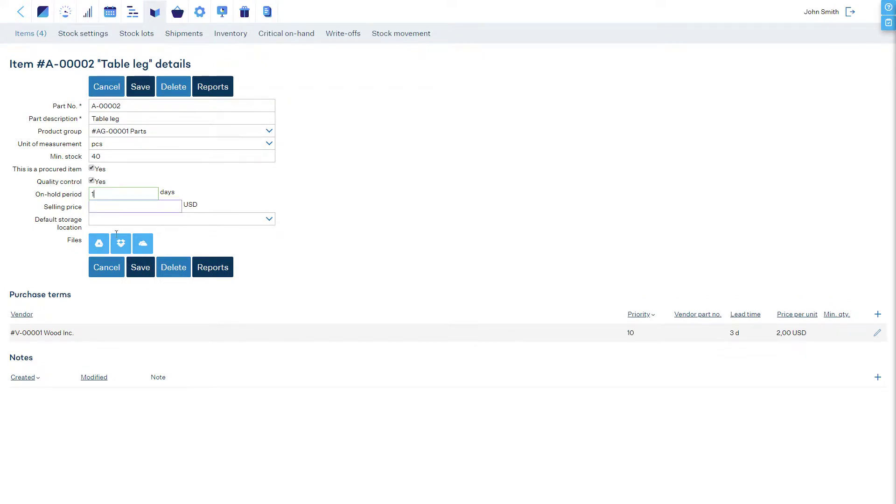
{"action": "left_click", "coordinate": [134, 270]}
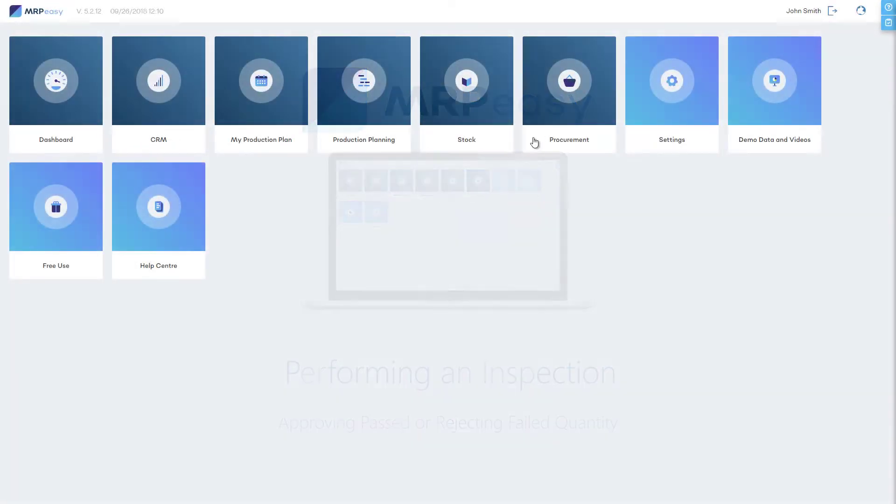
- Approve 1400 of 1500 Table legs in lot L-00006 and 98 of 100 Wooden tables in L-00004
{"action": "left_click", "coordinate": [576, 88]}
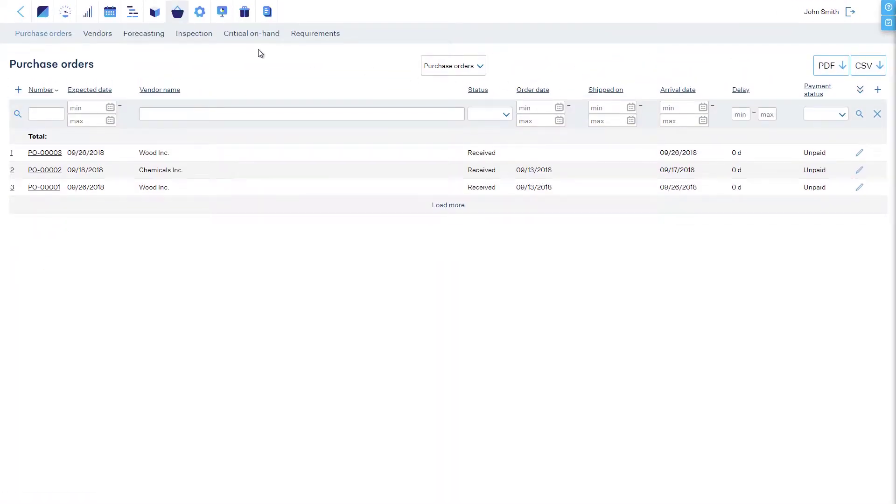
{"action": "left_click", "coordinate": [196, 38]}
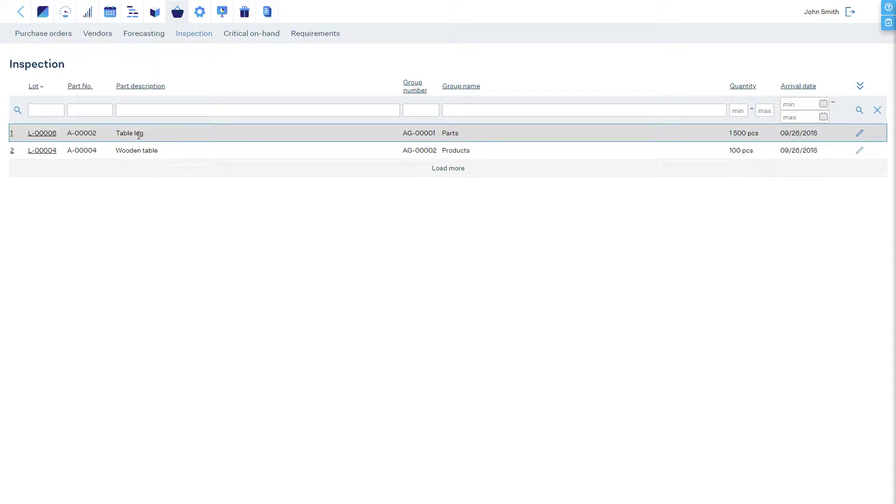
{"action": "left_click", "coordinate": [44, 135]}
{"action": "type", "text": "14"}
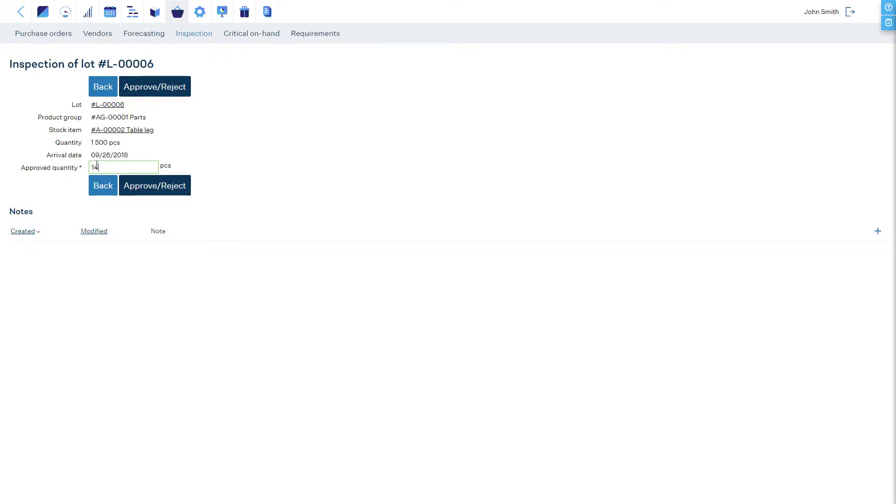
{"action": "type", "text": "00"}
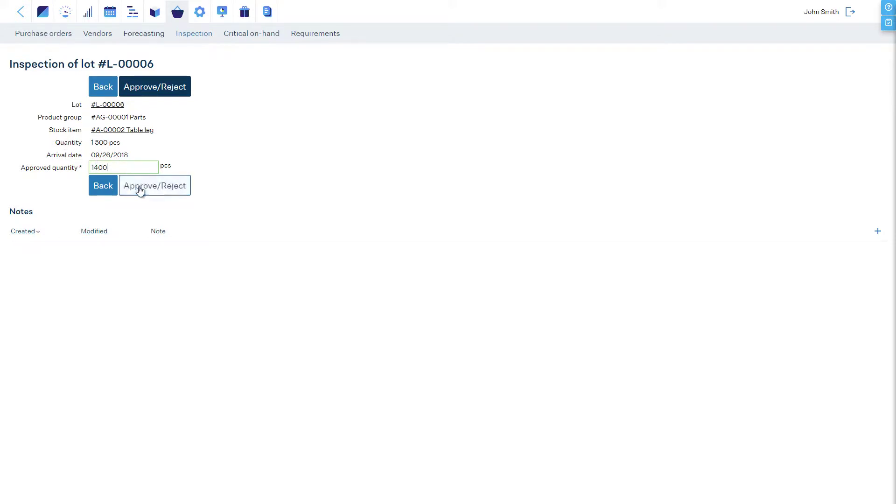
{"action": "left_click", "coordinate": [140, 188]}
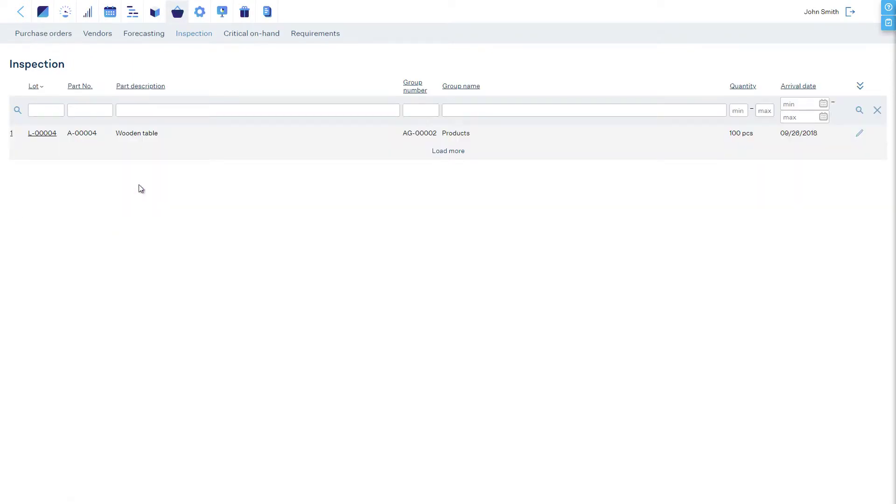
{"action": "left_click", "coordinate": [49, 133]}
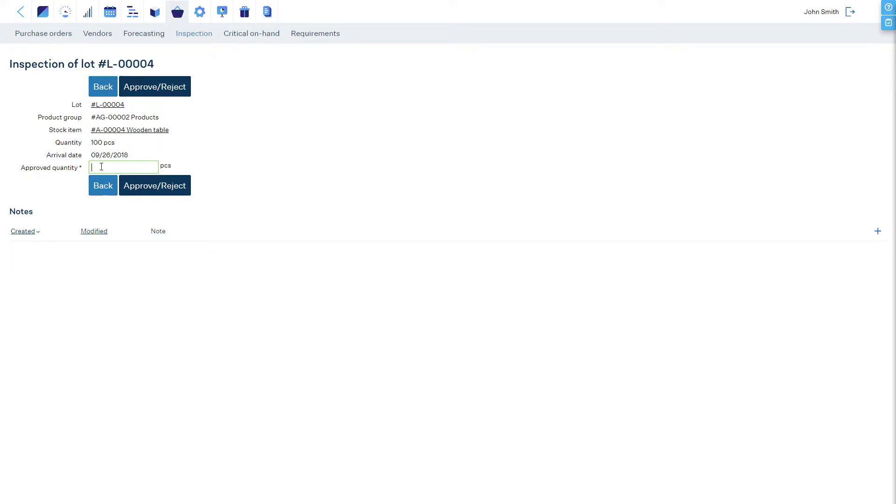
{"action": "type", "text": "98"}
{"action": "left_click", "coordinate": [152, 188]}
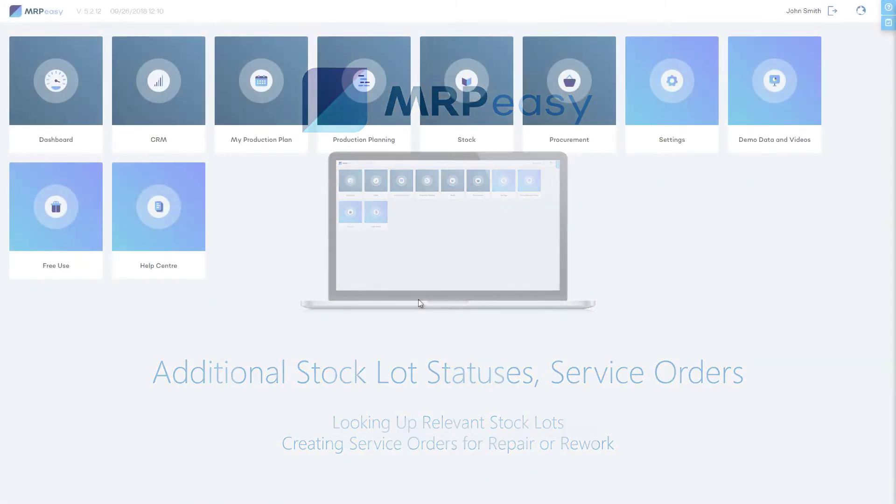
- Filter the stock lots list to Rejected status, showing lots L-00009 and L-00008
{"action": "left_click", "coordinate": [466, 87]}
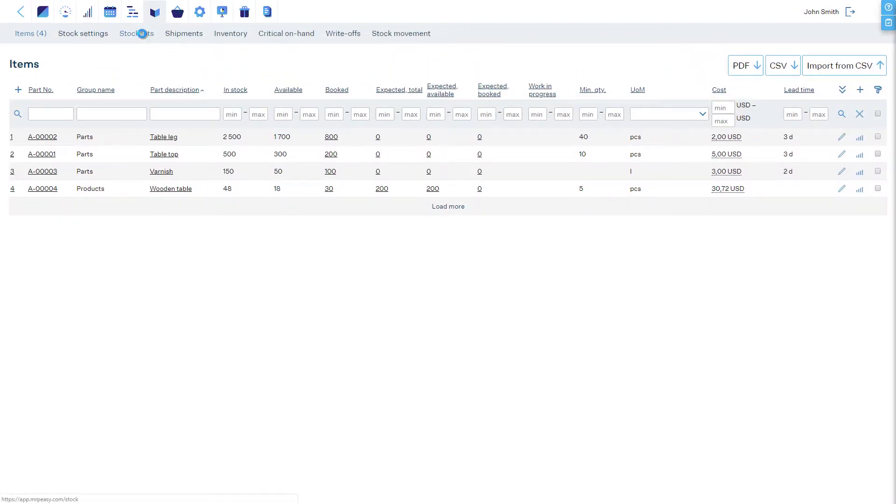
{"action": "left_click", "coordinate": [142, 35]}
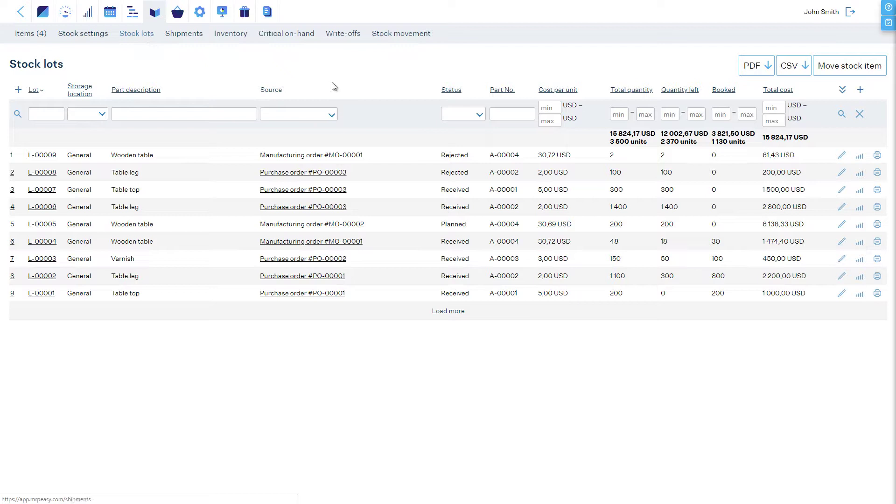
{"action": "left_click", "coordinate": [479, 114]}
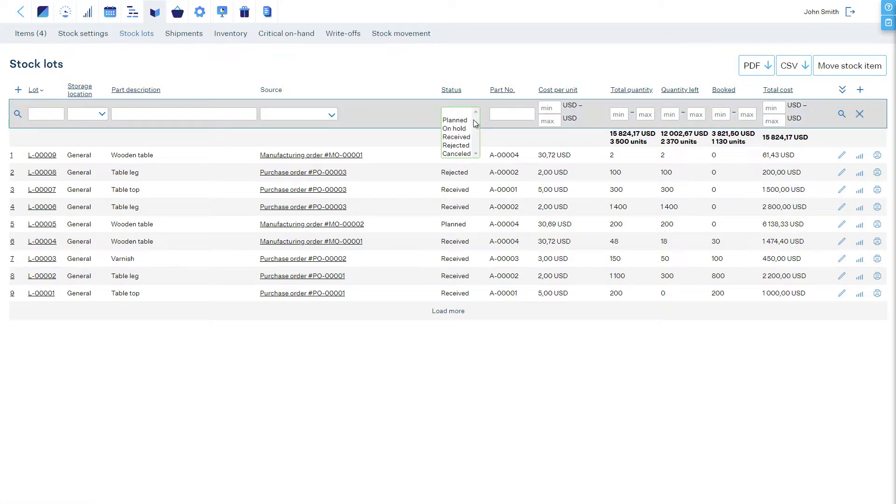
{"action": "left_click", "coordinate": [464, 130]}
{"action": "left_click", "coordinate": [465, 146]}
{"action": "left_click", "coordinate": [845, 115]}
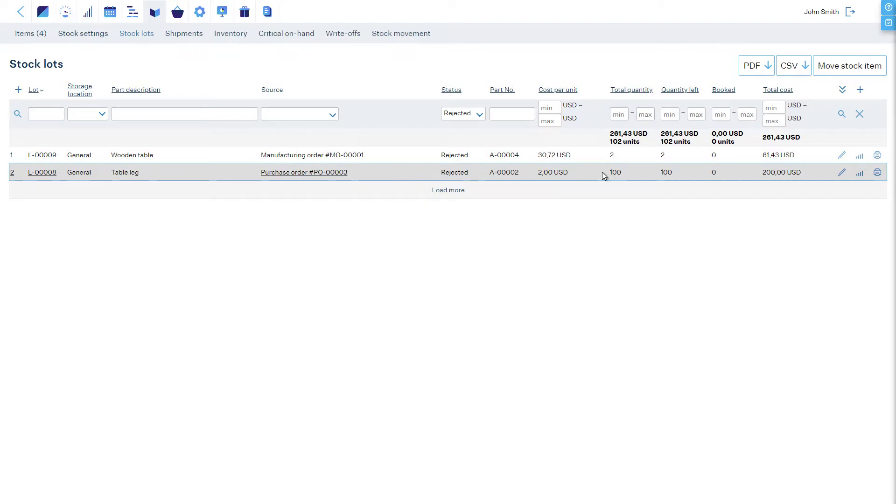
- Check the Items and Inventory pages, then filter stock lots to Rejected again
{"action": "left_click", "coordinate": [40, 37]}
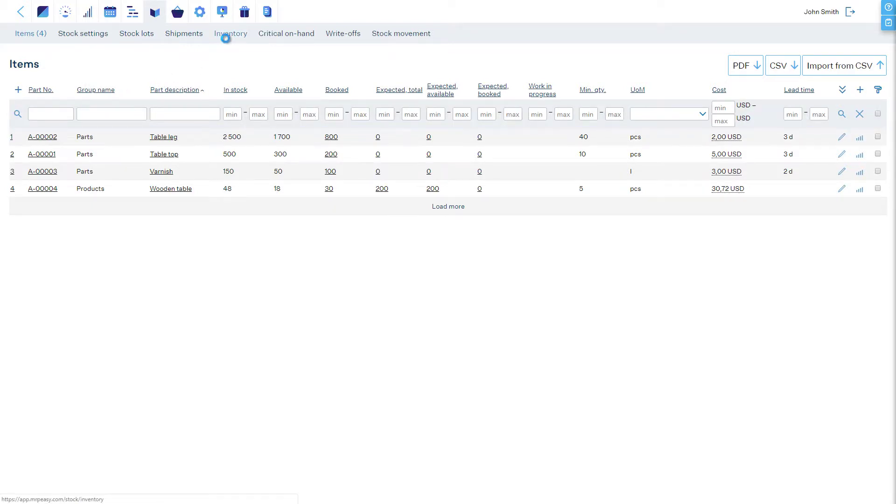
{"action": "left_click", "coordinate": [225, 38]}
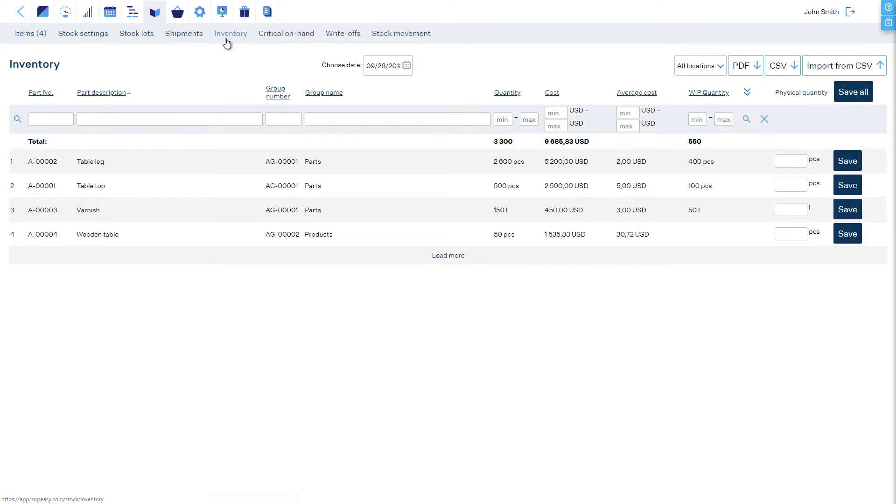
{"action": "left_click", "coordinate": [140, 35]}
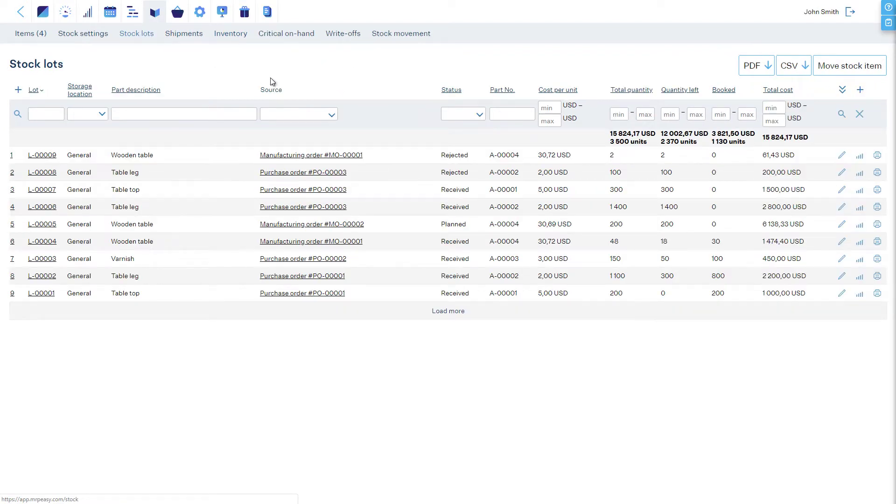
{"action": "left_click", "coordinate": [462, 114]}
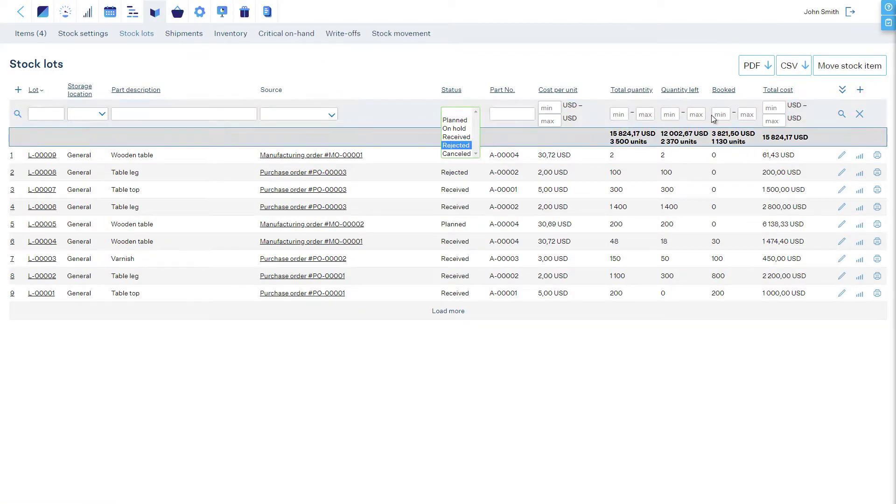
{"action": "left_click", "coordinate": [841, 114]}
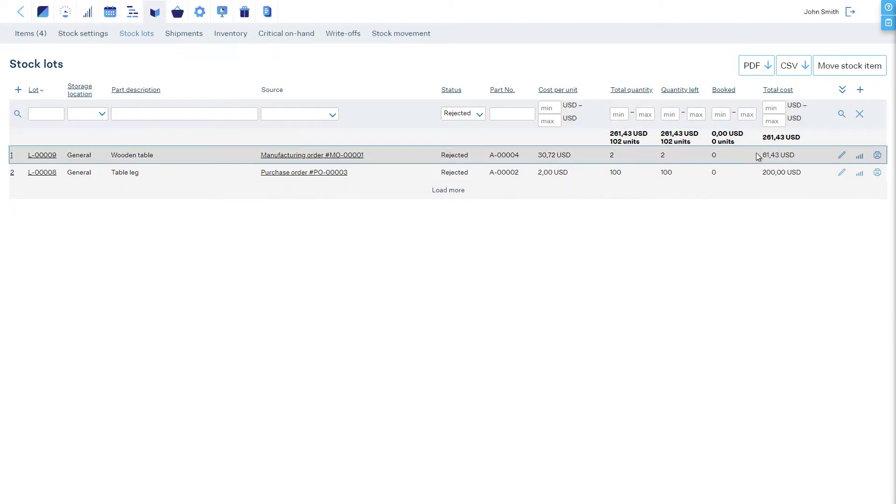
- Start a service order from rejected lot L-00009 with 2 #A-00002 Table legs as parts
{"action": "left_click", "coordinate": [842, 155]}
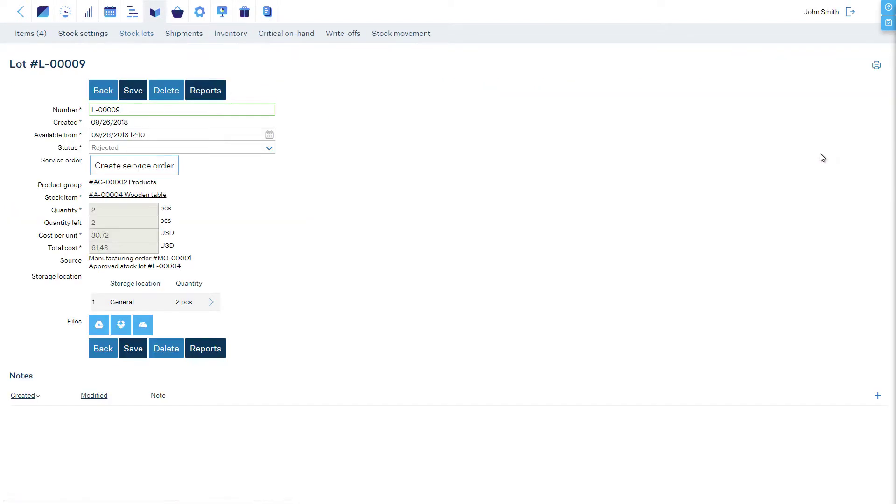
{"action": "left_click", "coordinate": [154, 168]}
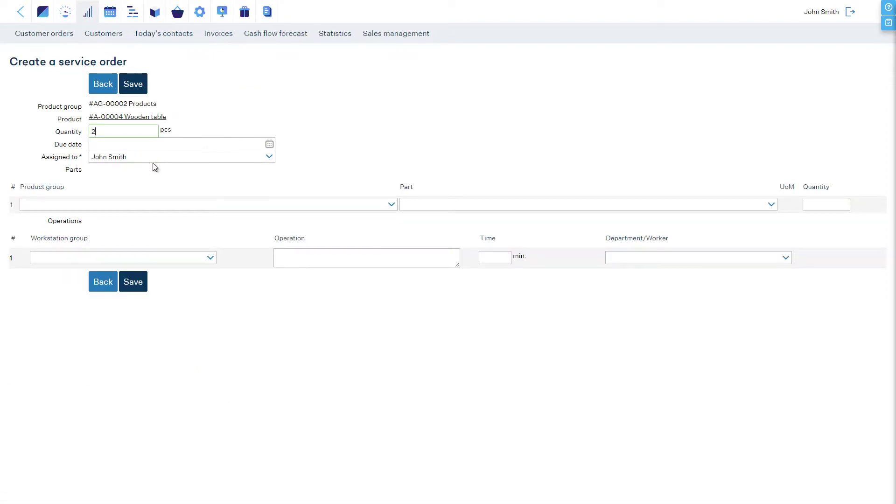
{"action": "left_click", "coordinate": [772, 204]}
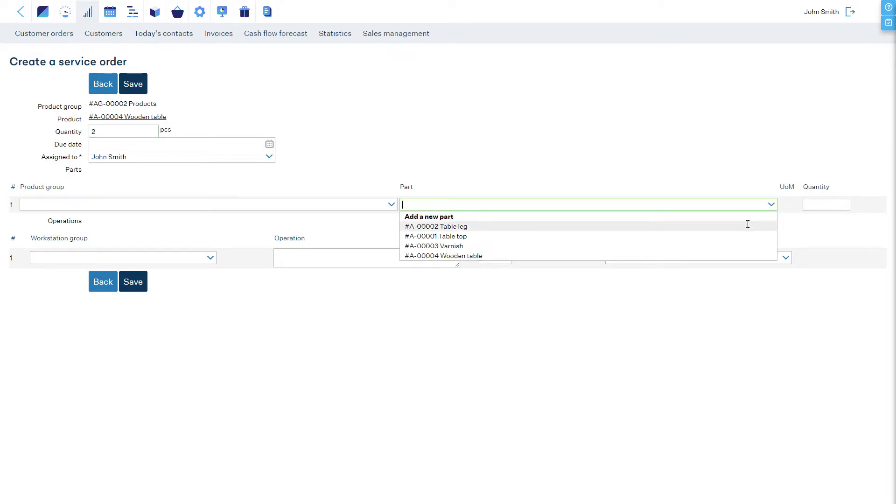
{"action": "left_click", "coordinate": [748, 226]}
{"action": "left_click", "coordinate": [817, 206]}
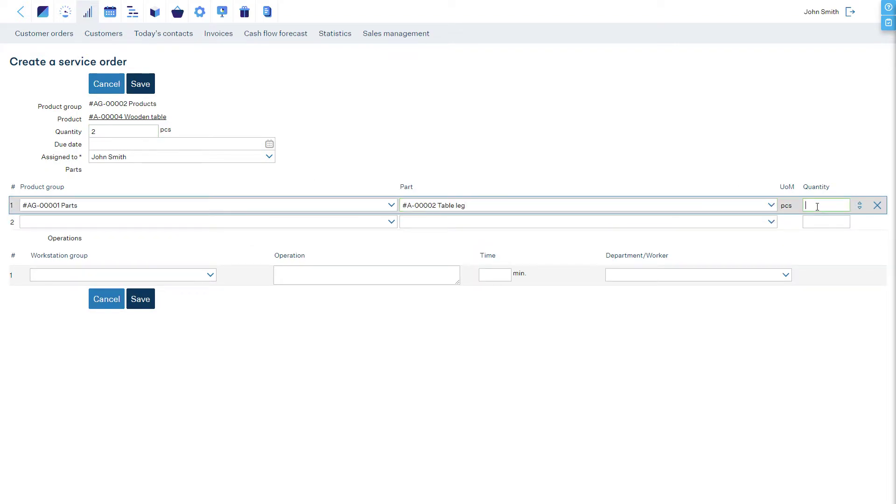
{"action": "type", "text": "2"}
- Add a 10-minute Woodworks operation replacing defective legs 1 and 4, assigned to Joe Worker
{"action": "left_click", "coordinate": [210, 275]}
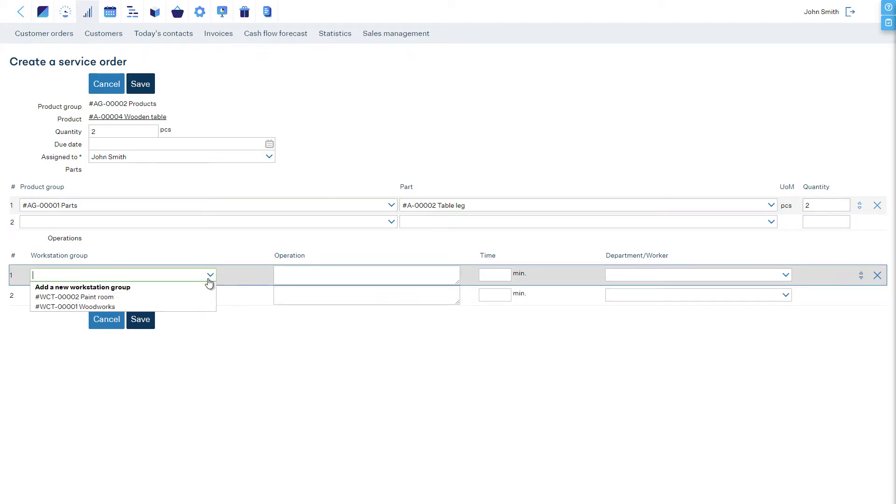
{"action": "left_click", "coordinate": [173, 306]}
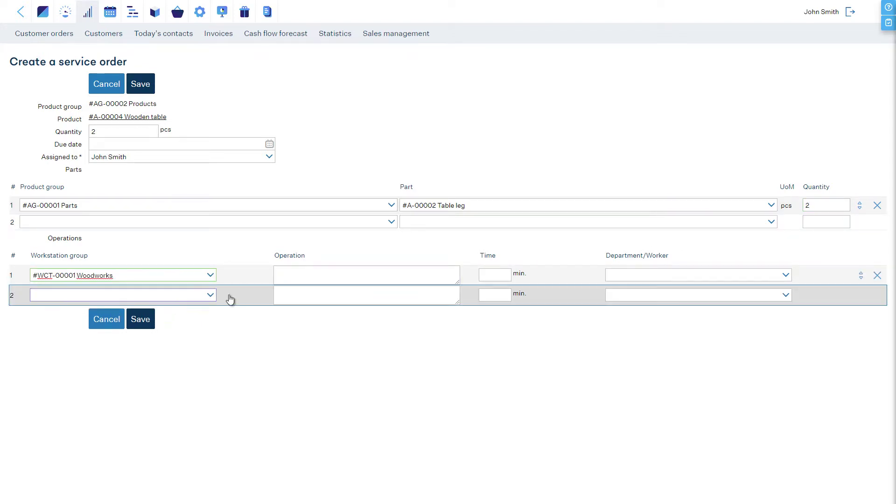
{"action": "left_click", "coordinate": [294, 275]}
{"action": "type", "text": "Replac"}
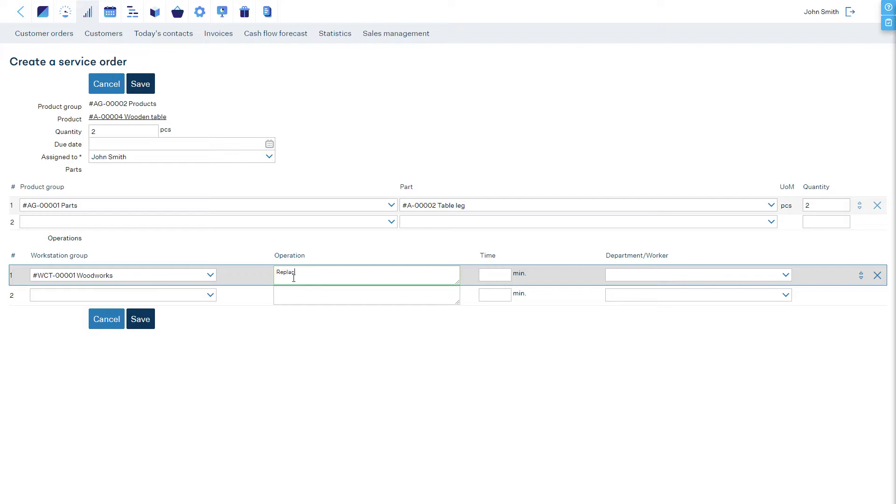
{"action": "type", "text": "e defective le"}
{"action": "type", "text": "gs - "}
{"action": "type", "text": "1 and 4"}
{"action": "left_click", "coordinate": [493, 275]}
{"action": "type", "text": "10"}
{"action": "left_click", "coordinate": [786, 275]}
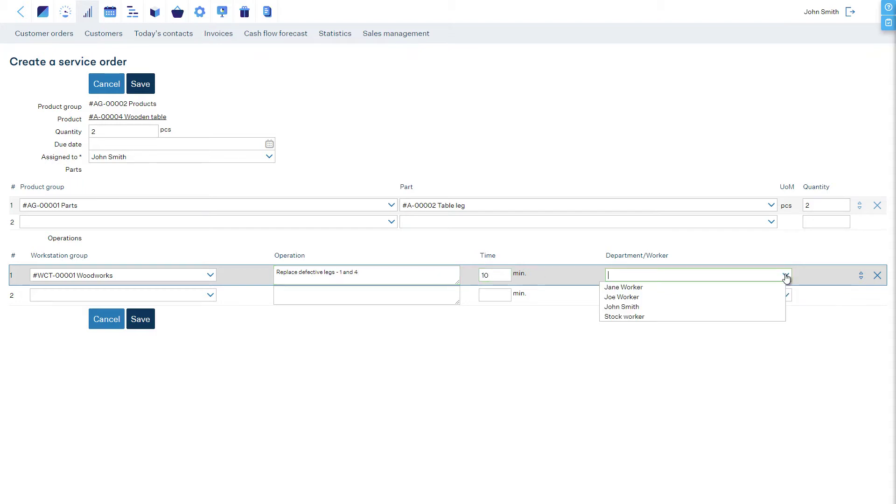
{"action": "left_click", "coordinate": [756, 297]}
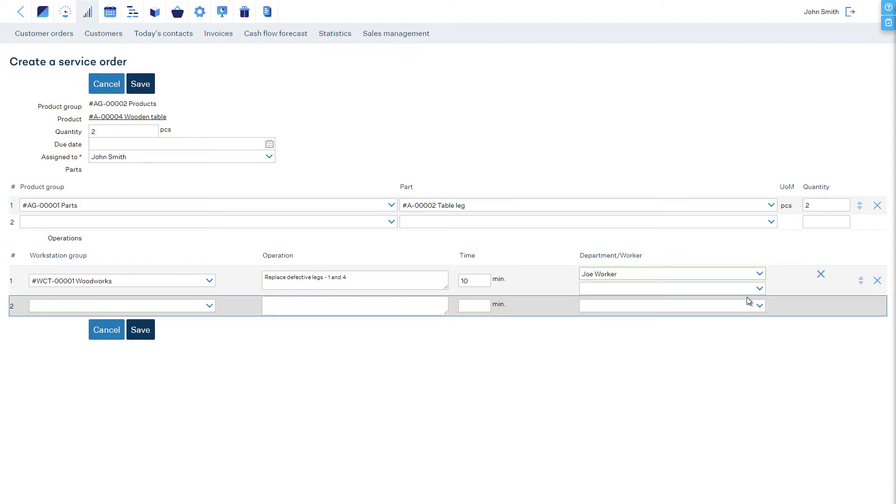
- Save the service order as SO-00001, open it from the lot, then go to Stock
{"action": "left_click", "coordinate": [148, 336]}
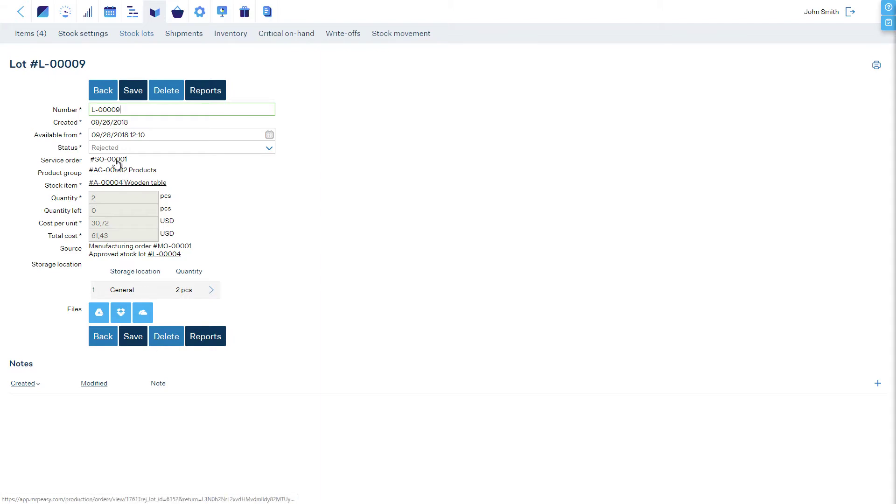
{"action": "left_click", "coordinate": [116, 159]}
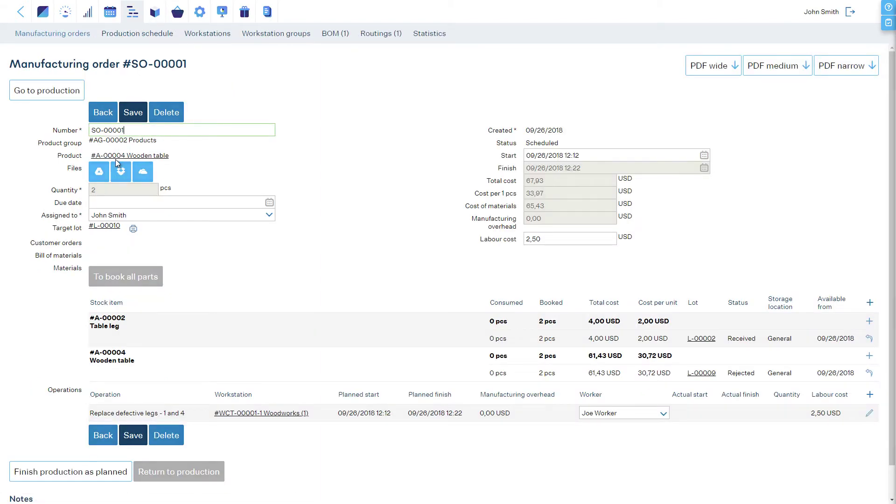
{"action": "left_click", "coordinate": [157, 14]}
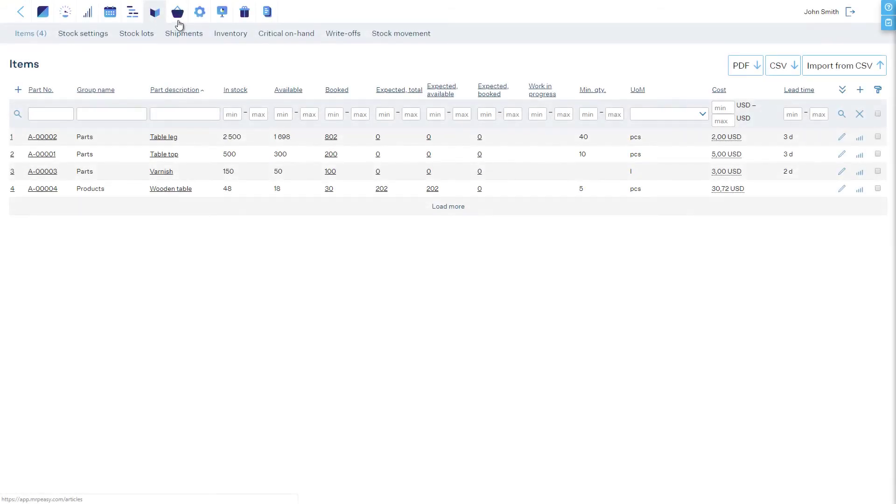
- Write off 100 Table legs from lot L-00008 as Scrap, saved as WO-00011
{"action": "left_click", "coordinate": [343, 39]}
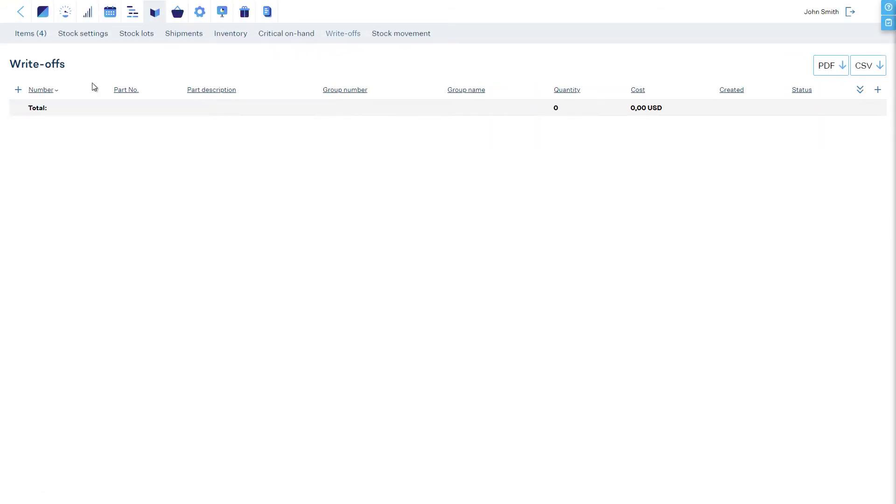
{"action": "left_click", "coordinate": [18, 89]}
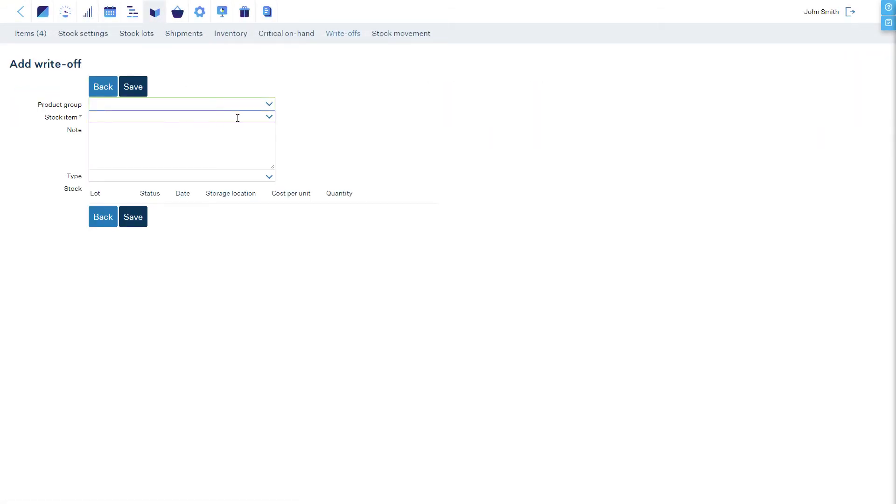
{"action": "left_click", "coordinate": [269, 117]}
{"action": "left_click", "coordinate": [263, 130]}
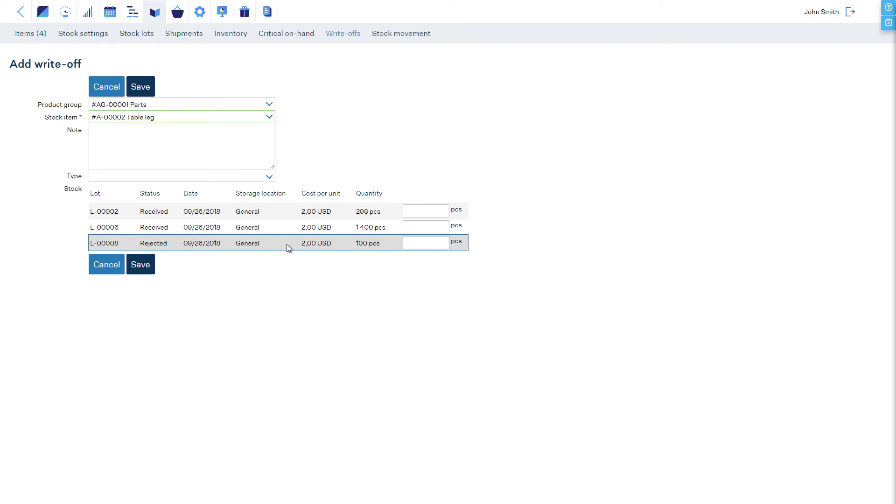
{"action": "left_click", "coordinate": [408, 245]}
{"action": "type", "text": "100"}
{"action": "left_click", "coordinate": [270, 177]}
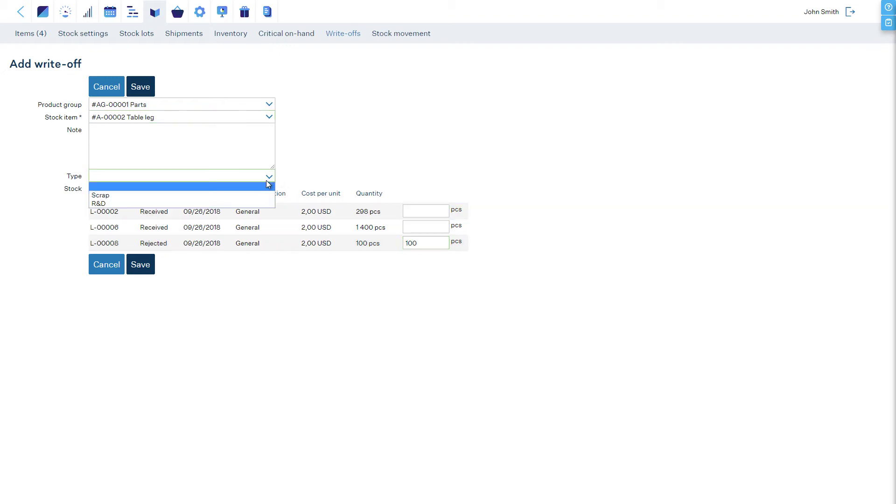
{"action": "left_click", "coordinate": [259, 195]}
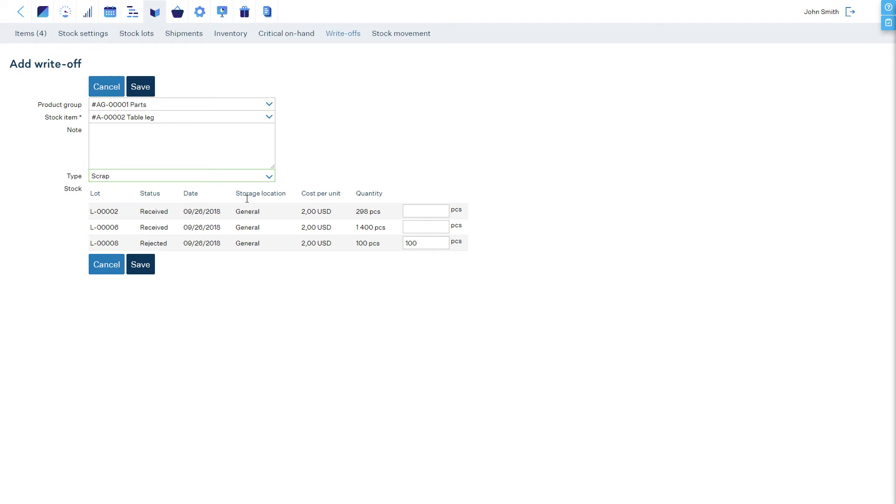
{"action": "left_click", "coordinate": [138, 270]}
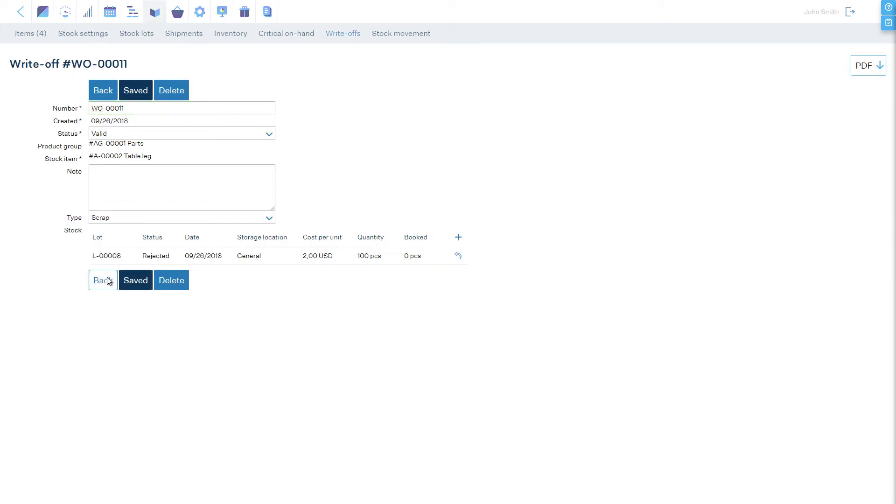
{"action": "left_click", "coordinate": [103, 281]}
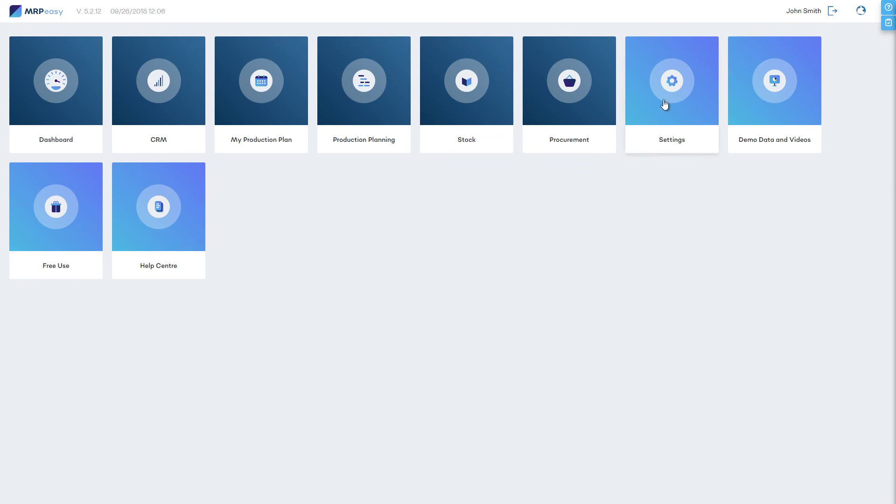
- Set Quality Control to Yes in Professional functions settings and save
{"action": "left_click", "coordinate": [664, 104]}
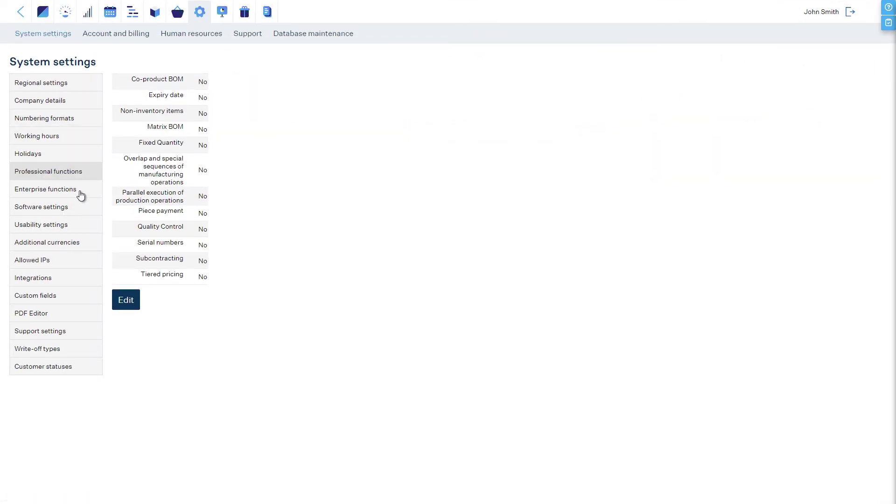
{"action": "left_click", "coordinate": [129, 305]}
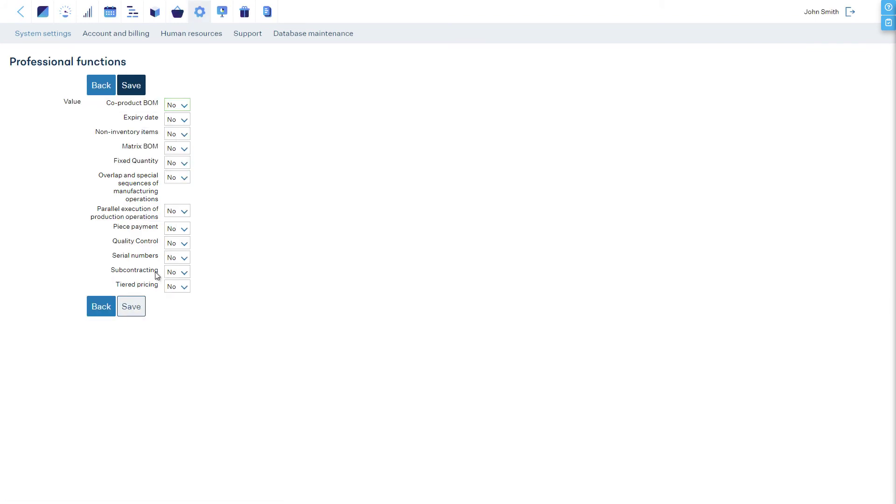
{"action": "left_click", "coordinate": [177, 243]}
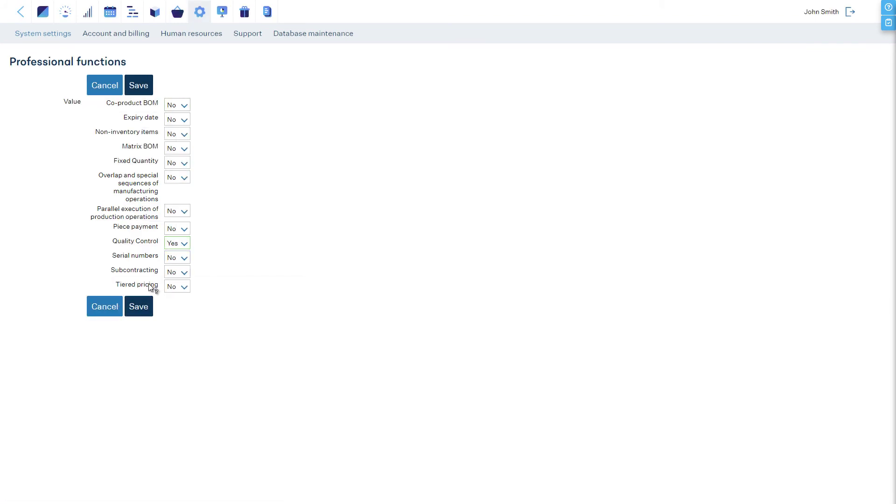
{"action": "left_click", "coordinate": [139, 307]}
{"action": "left_click", "coordinate": [108, 306]}
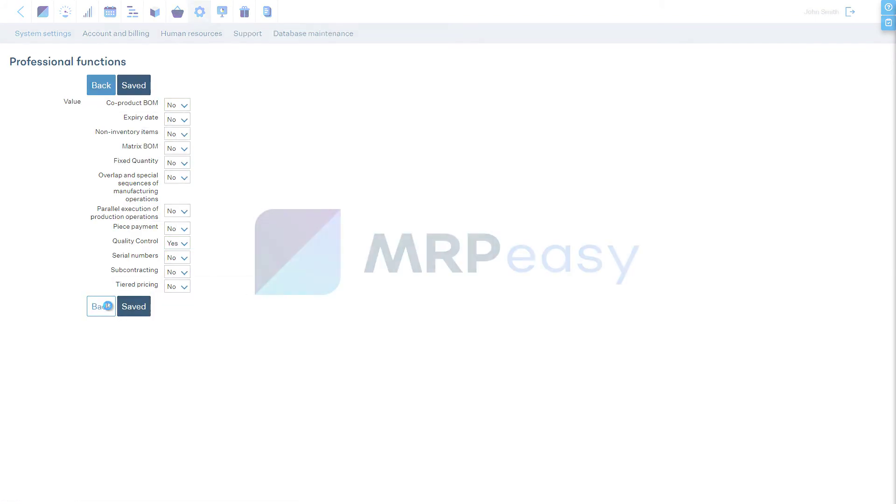